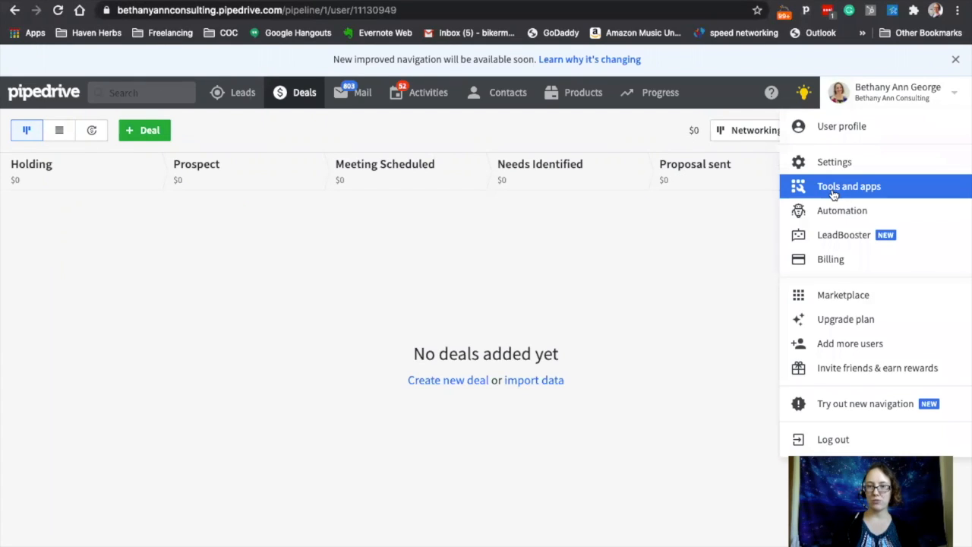
Open the data import tool among the tools and apps and start an import from a spreadsheet.
click(833, 190)
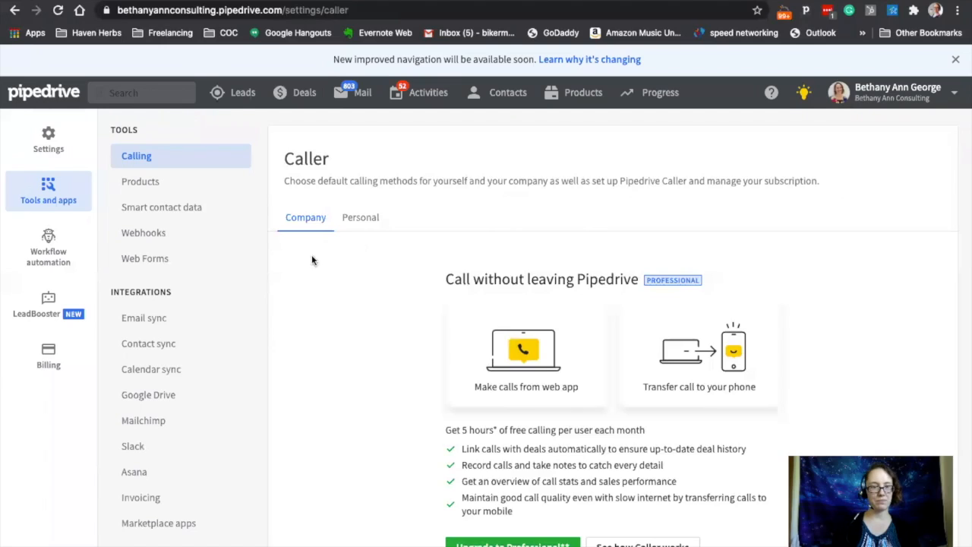
scroll(218, 403, down, 1)
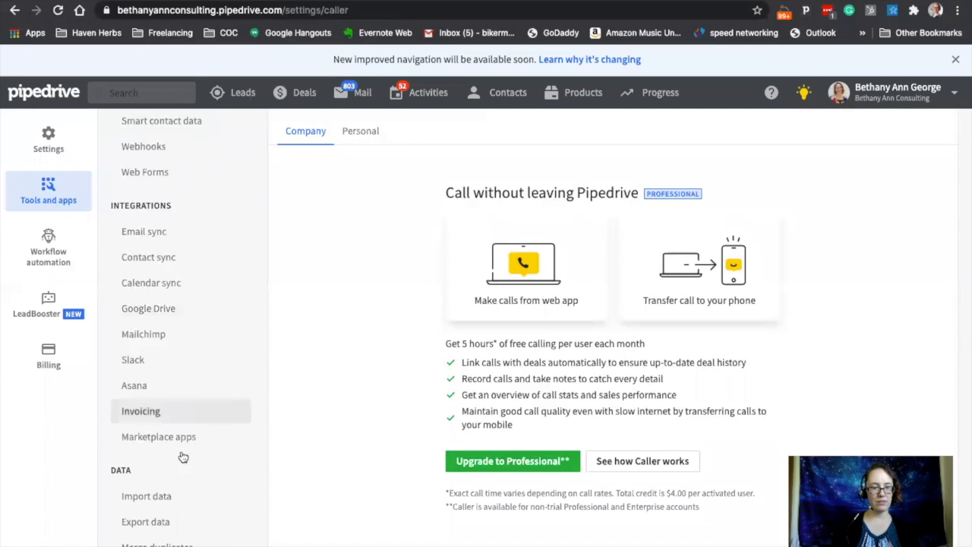
click(161, 499)
click(712, 307)
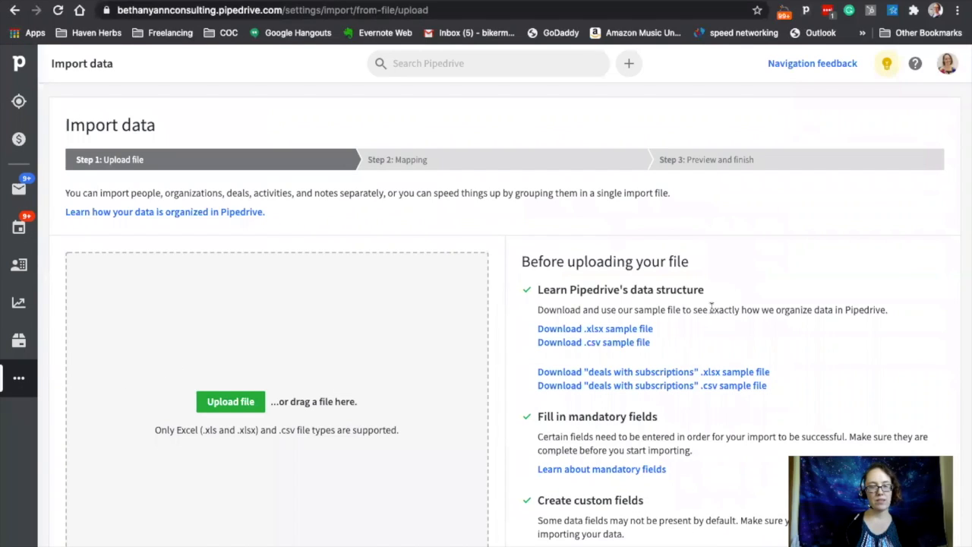
Upload the file "test contacts - Sheet1.csv" from Downloads as the import source.
click(224, 410)
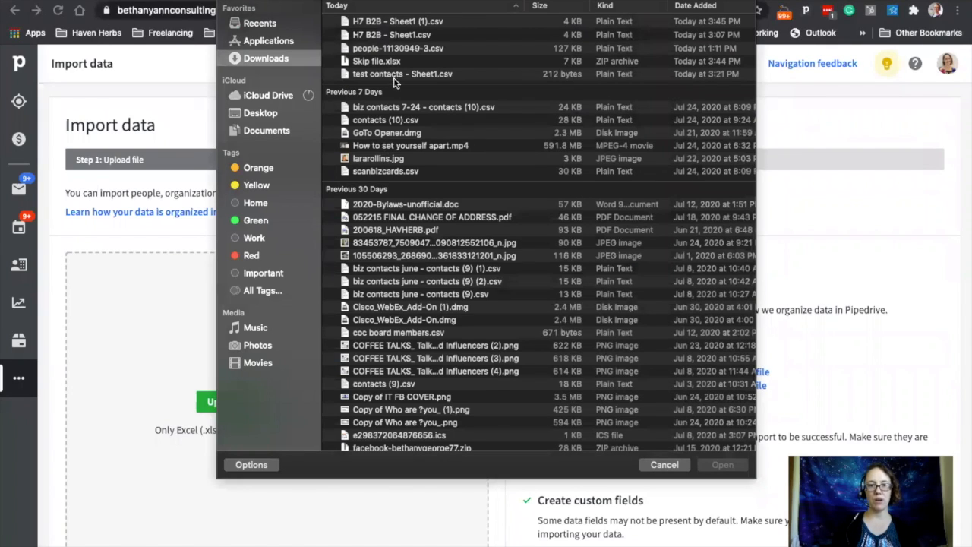
click(382, 76)
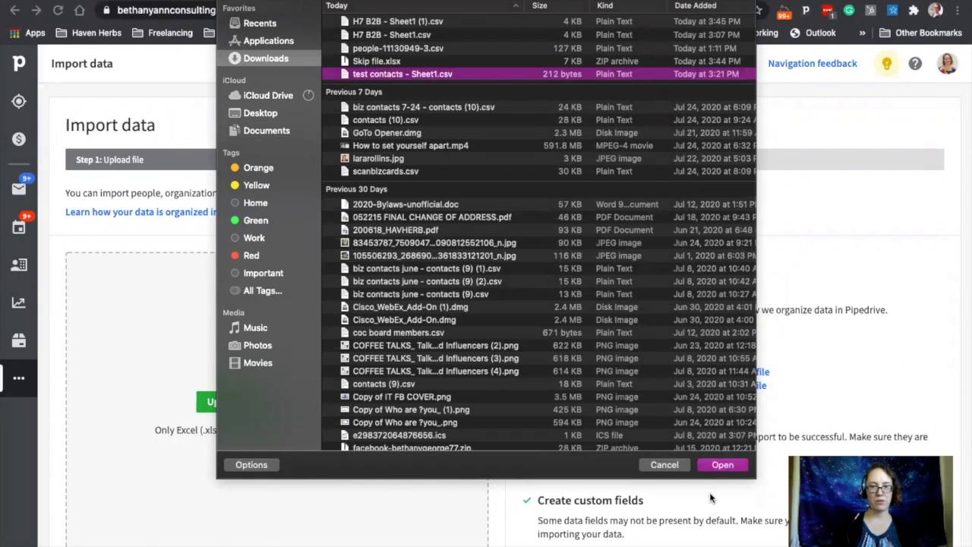
click(729, 473)
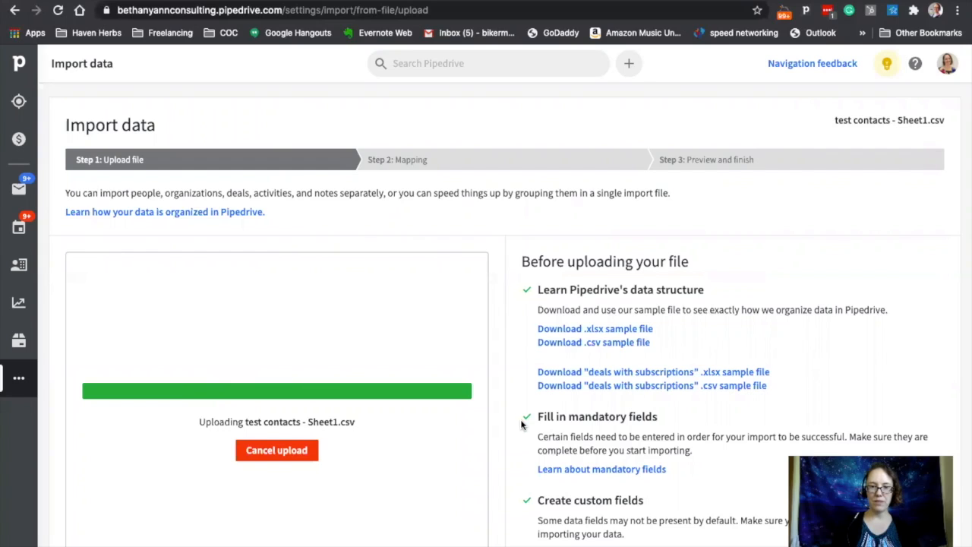
scroll(521, 423, down, 1)
scroll(521, 424, down, 1)
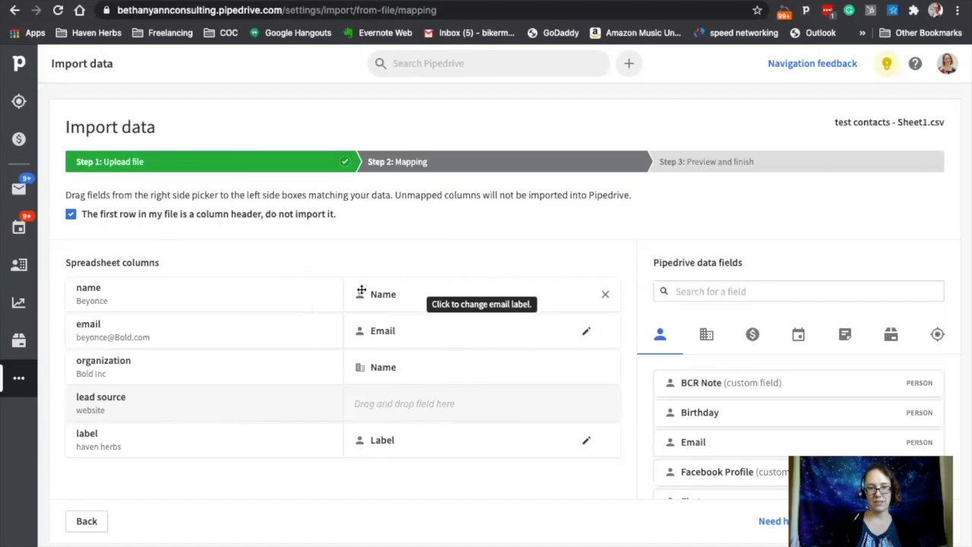
Remove the field mapped to the spreadsheet's name column, then map the Person Name field back to it.
click(606, 294)
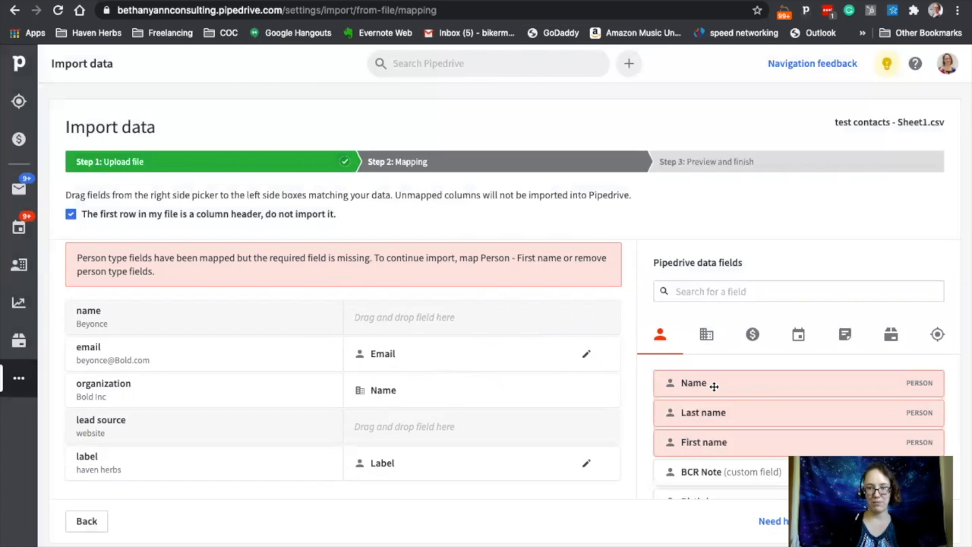
drag(714, 386, 441, 317)
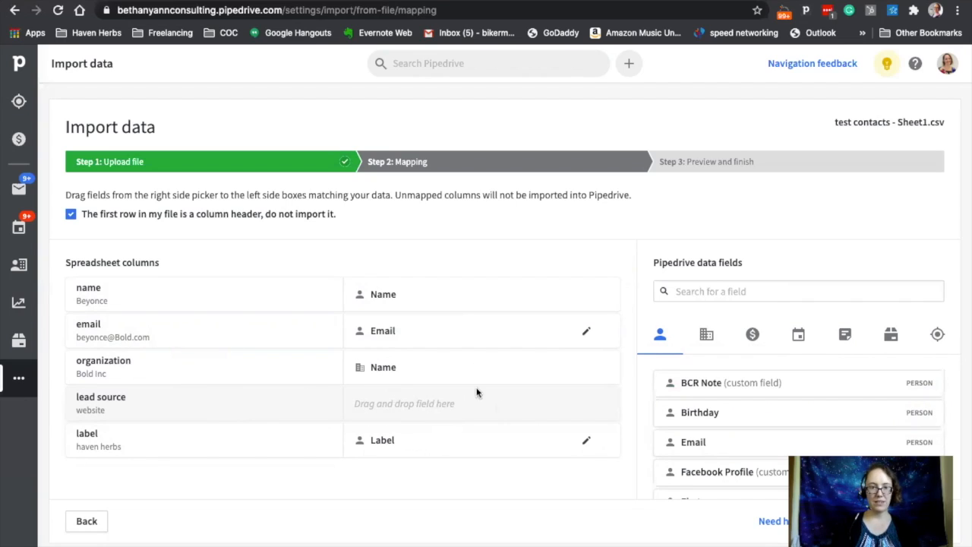
Look through the Person fields for a lead source match and open the custom field settings for persons.
scroll(718, 439, down, 2)
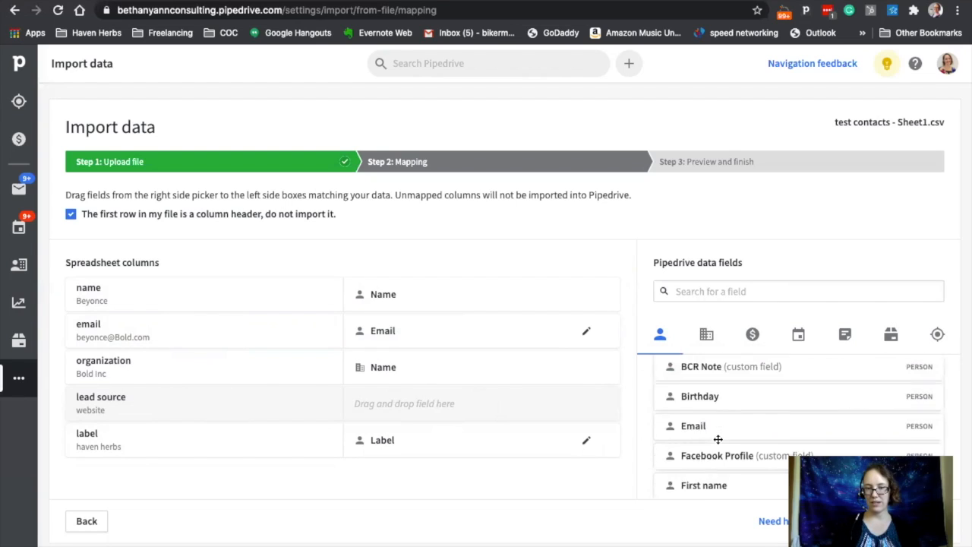
scroll(718, 439, down, 4)
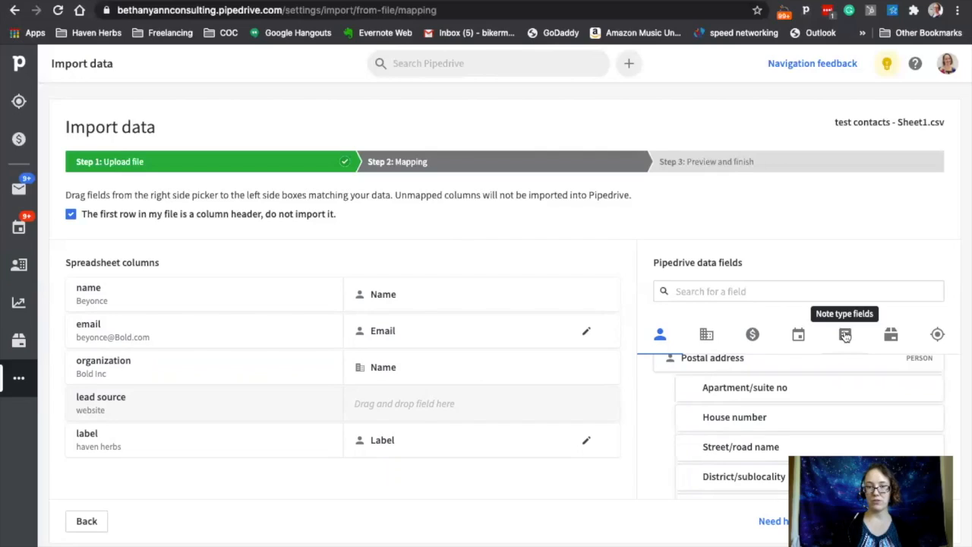
scroll(713, 413, down, 1)
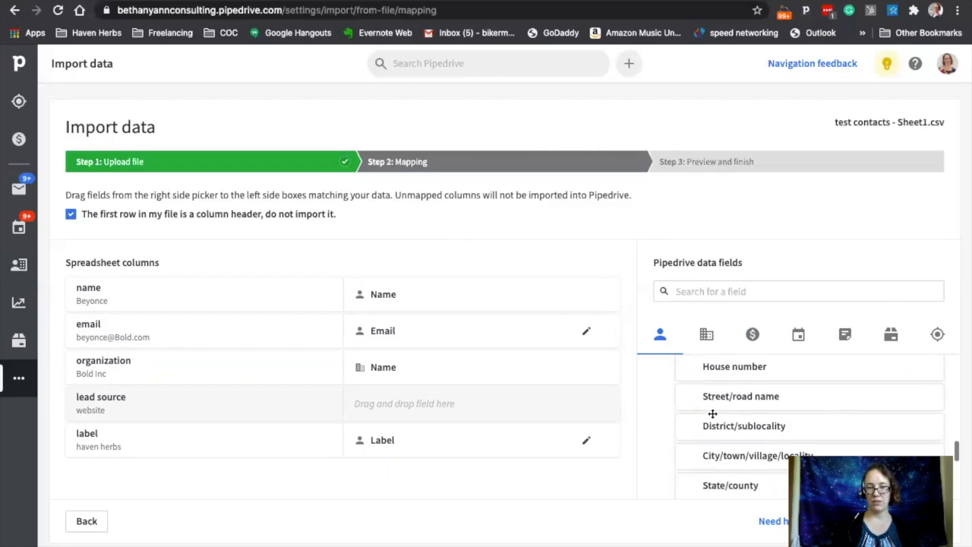
scroll(713, 413, down, 5)
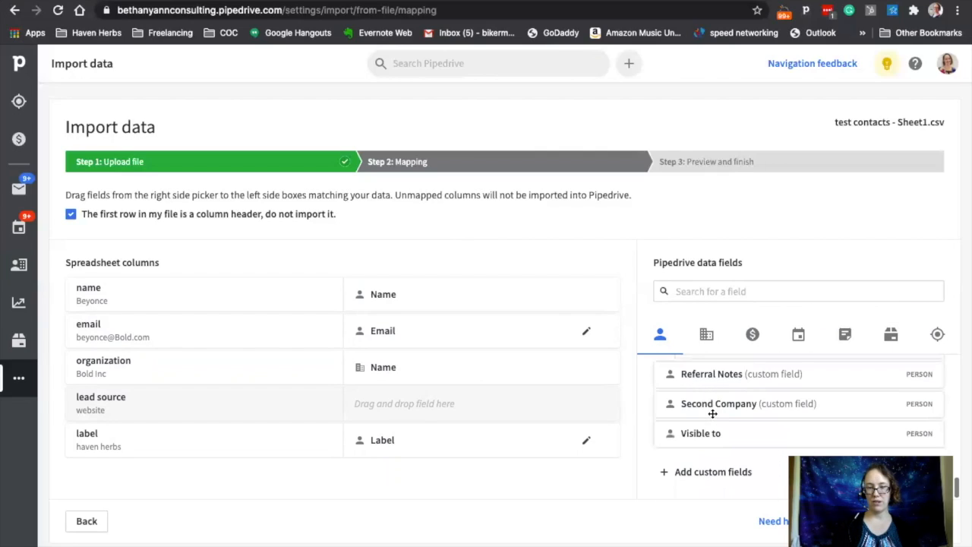
click(689, 474)
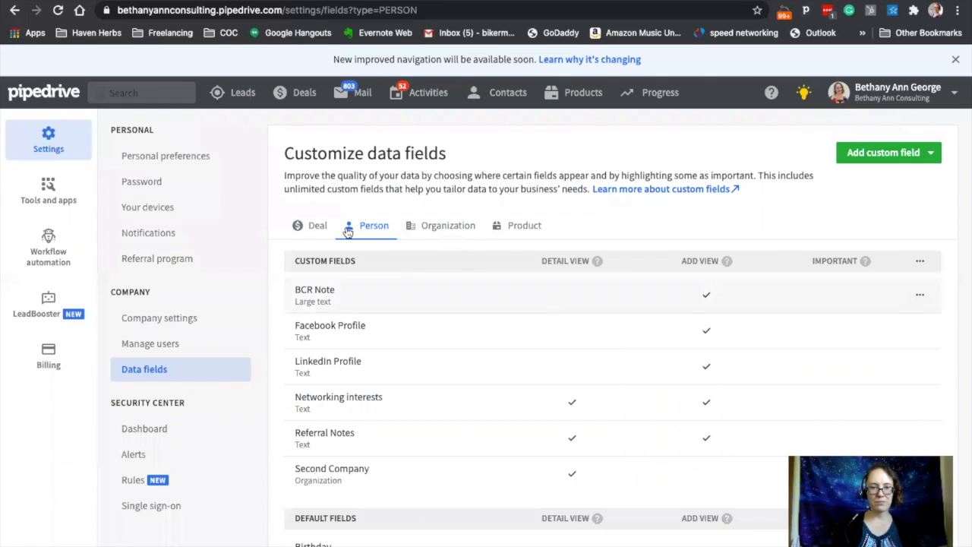
scroll(482, 354, down, 3)
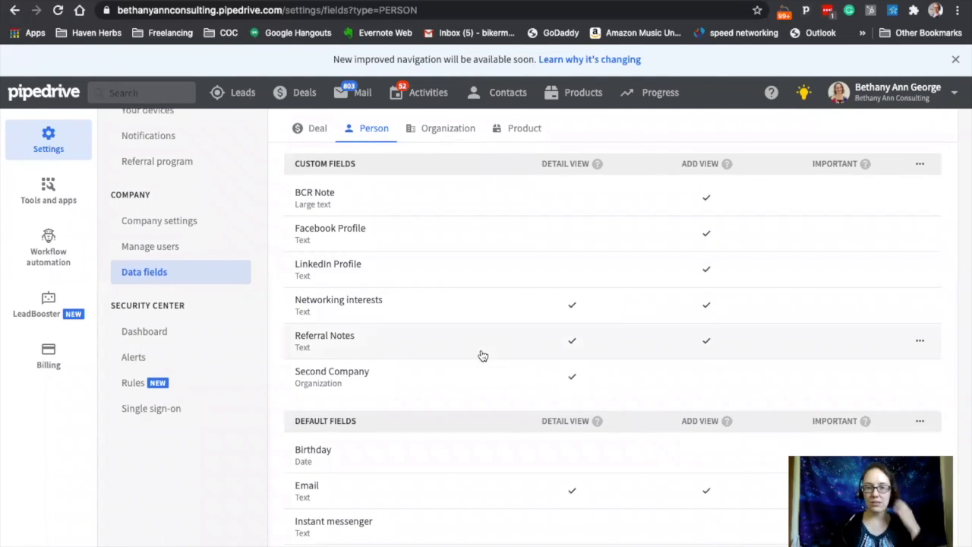
scroll(482, 355, up, 3)
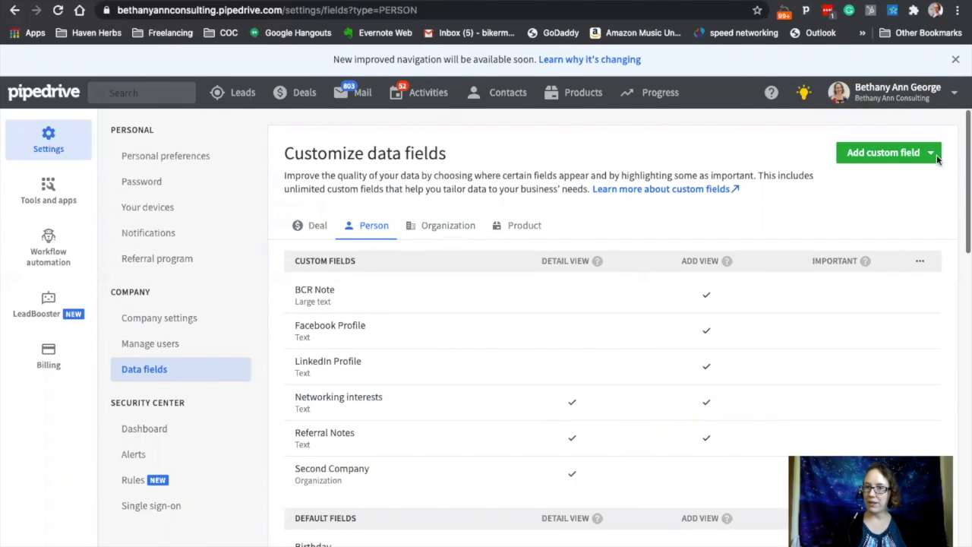
Create a custom person field named "Lead Source" with the field type Single option.
click(882, 156)
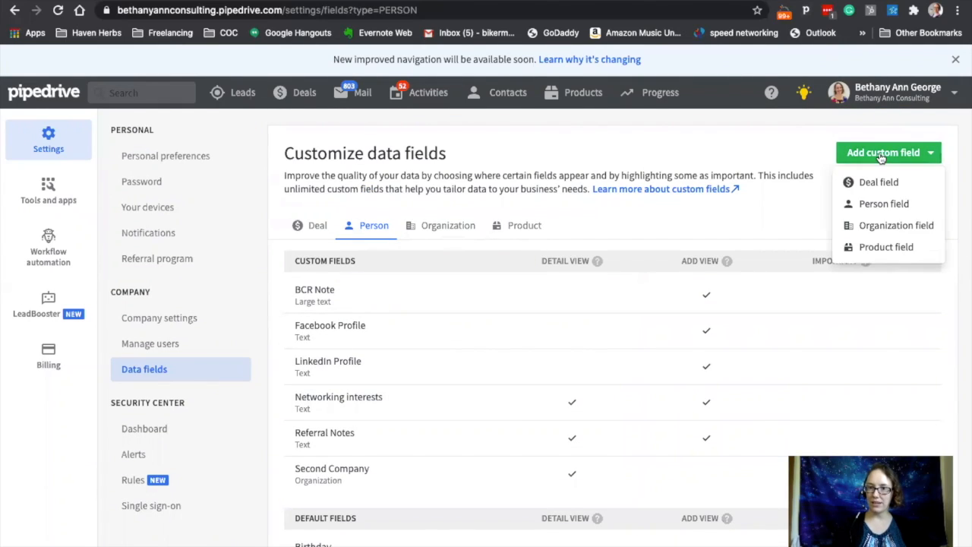
click(882, 204)
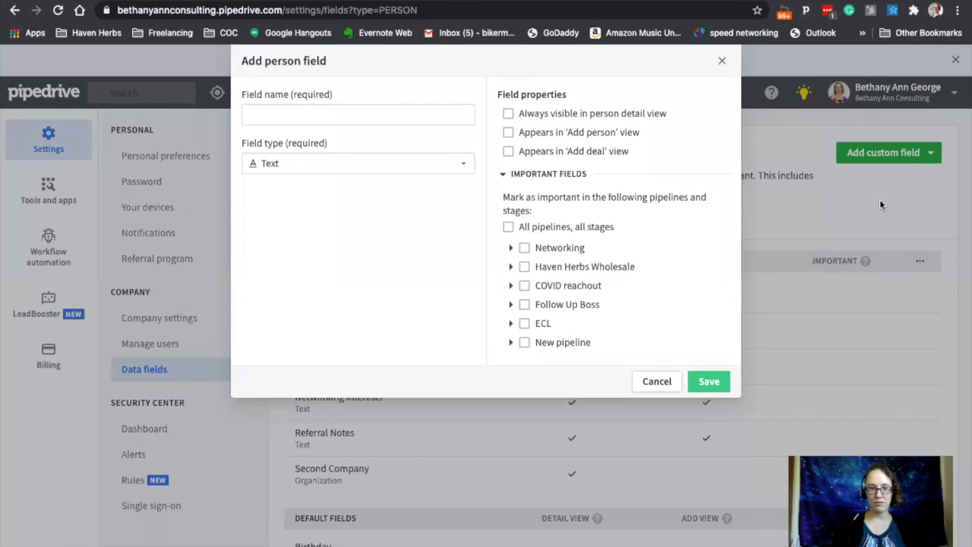
click(398, 111)
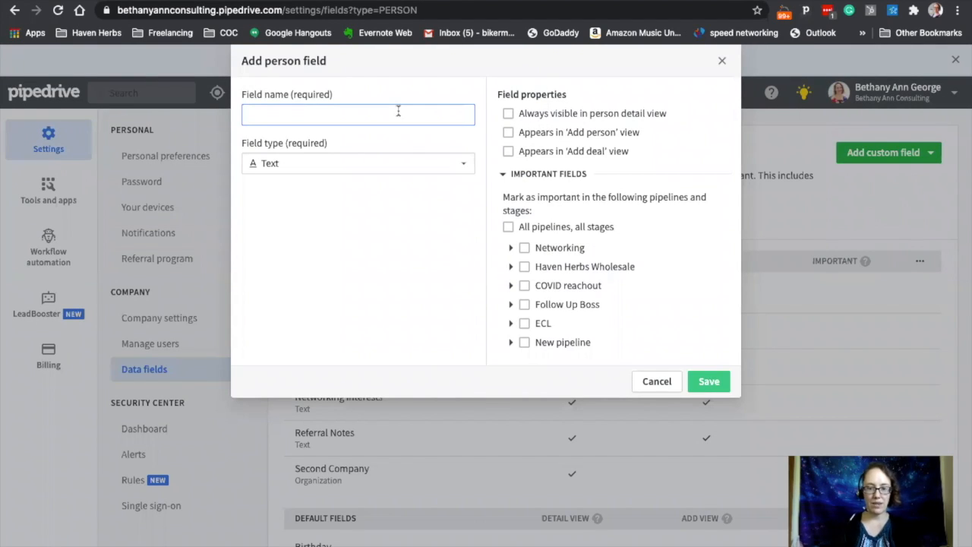
text(Lead Source)
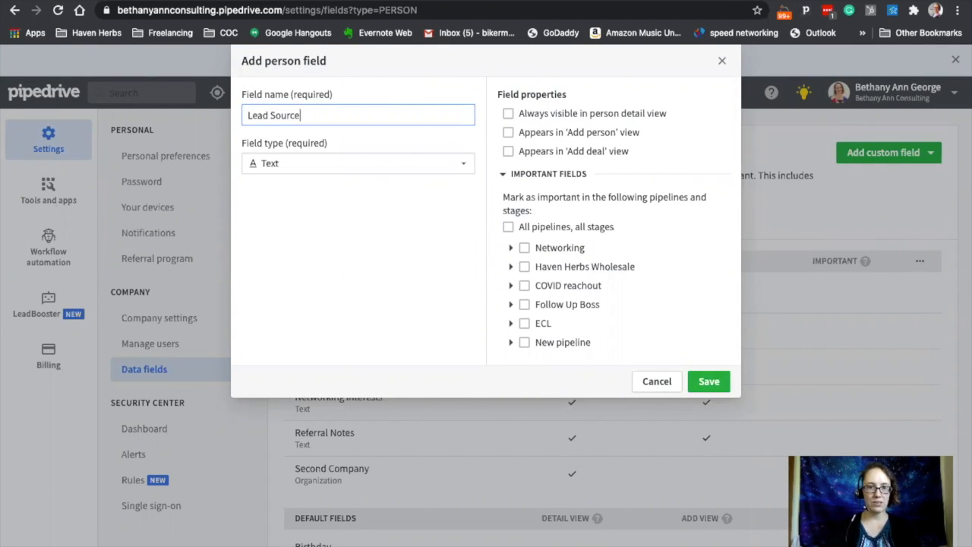
click(392, 174)
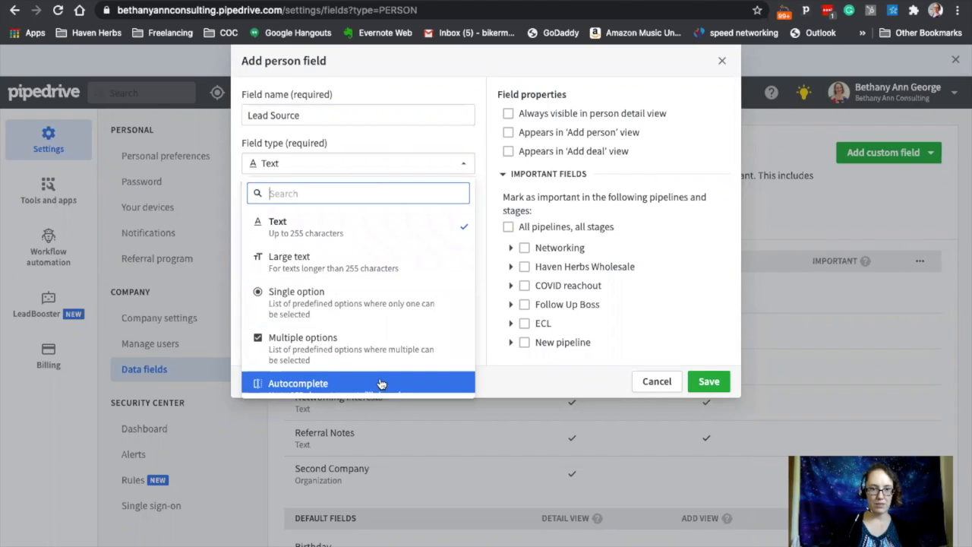
click(369, 303)
Add the options Facebook, LinkedIn, Website and Referral to the Lead Source field and save it.
click(340, 238)
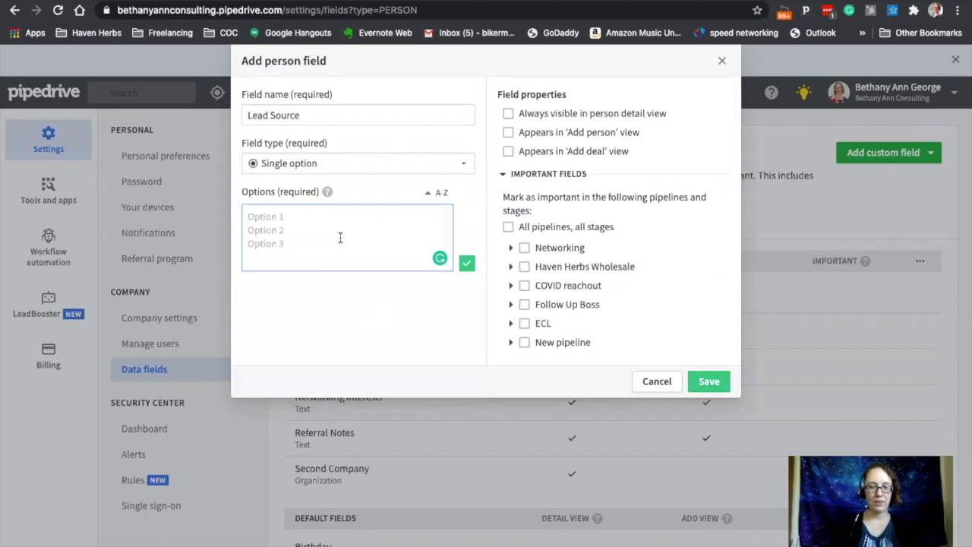
text(Facebook)
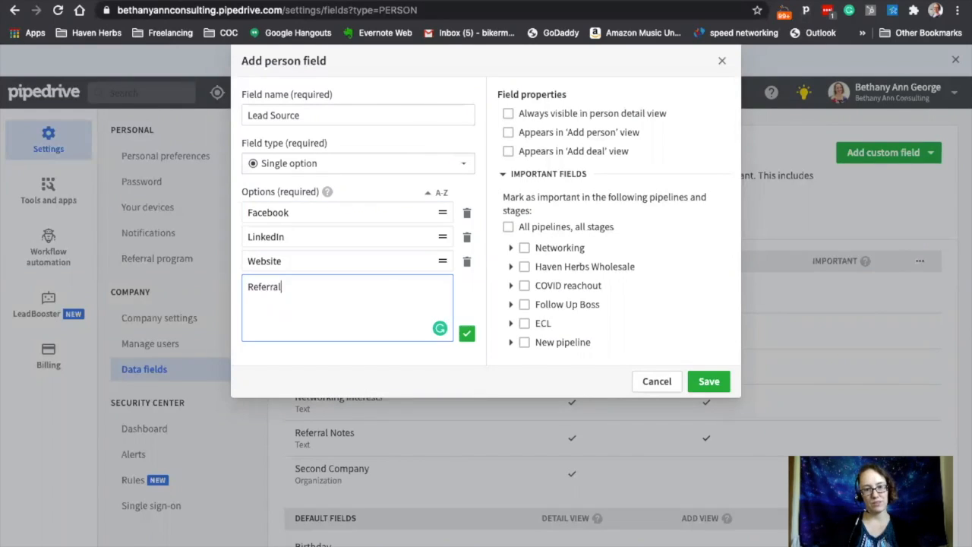
key(Return)
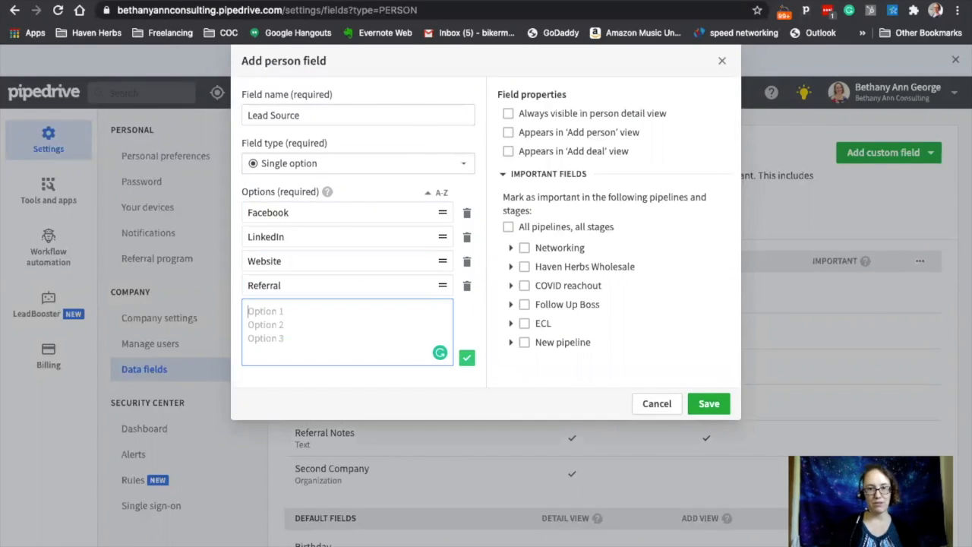
click(709, 403)
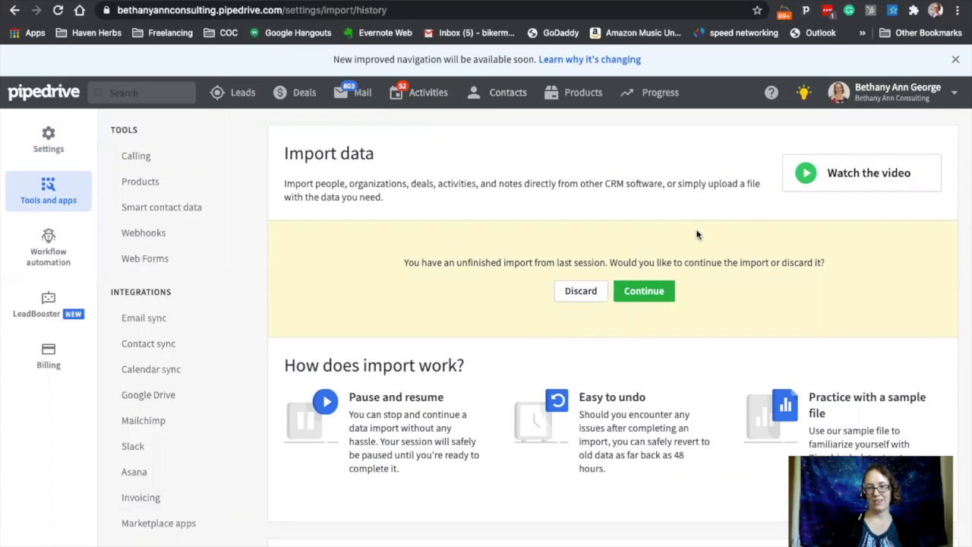
Continue the unfinished import and map the custom Lead Source person field to the spreadsheet's lead source column.
click(658, 291)
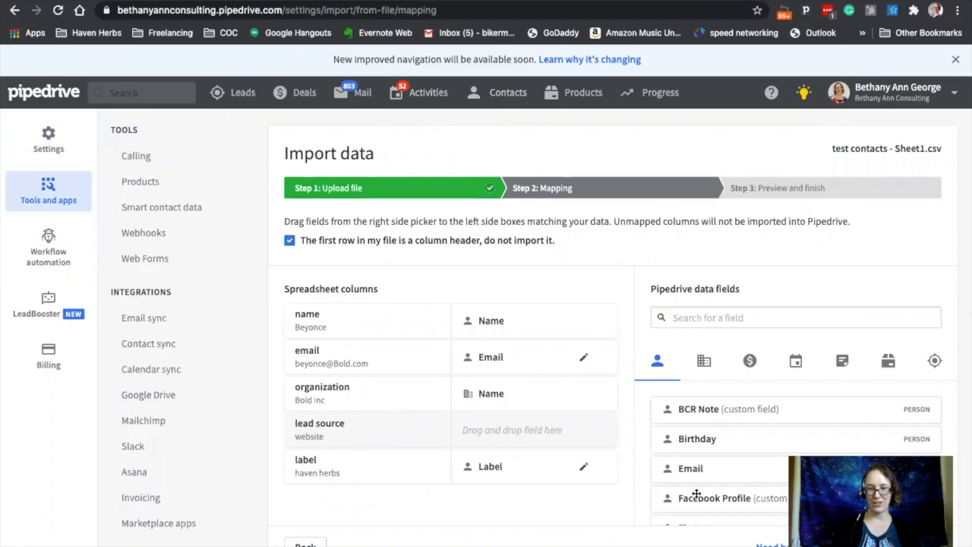
scroll(645, 220, down, 2)
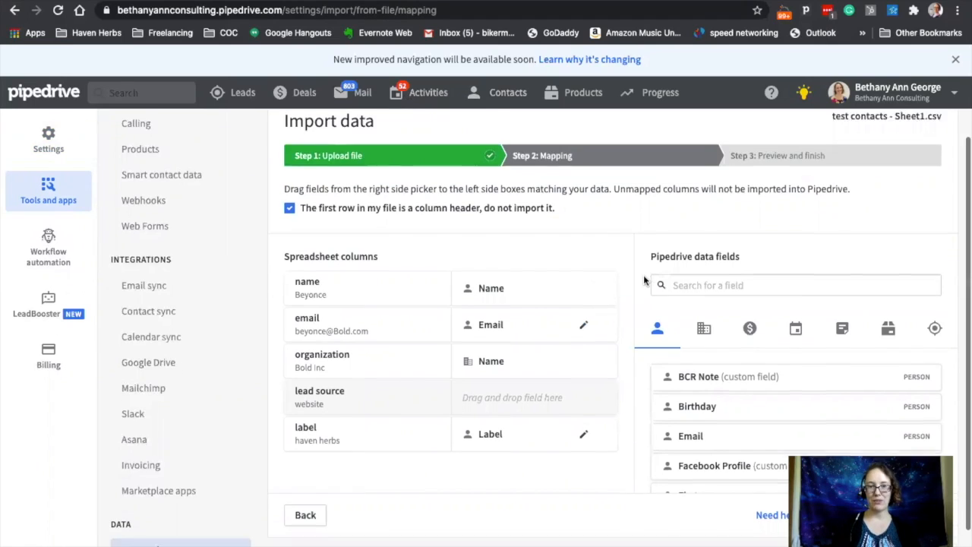
scroll(720, 345, down, 1)
scroll(720, 345, down, 8)
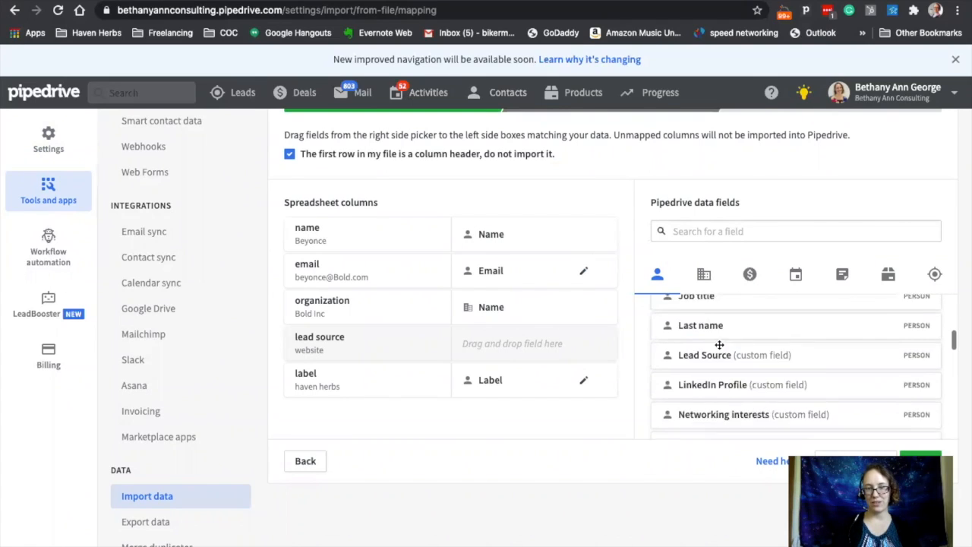
drag(716, 307, 530, 349)
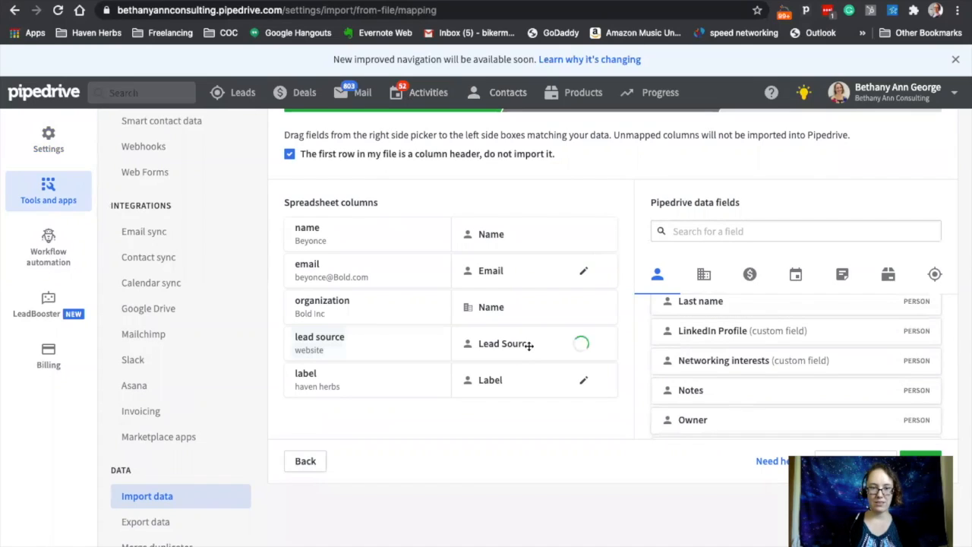
Proceed from the mapping to the preview and start importing the test contacts as leads.
click(920, 460)
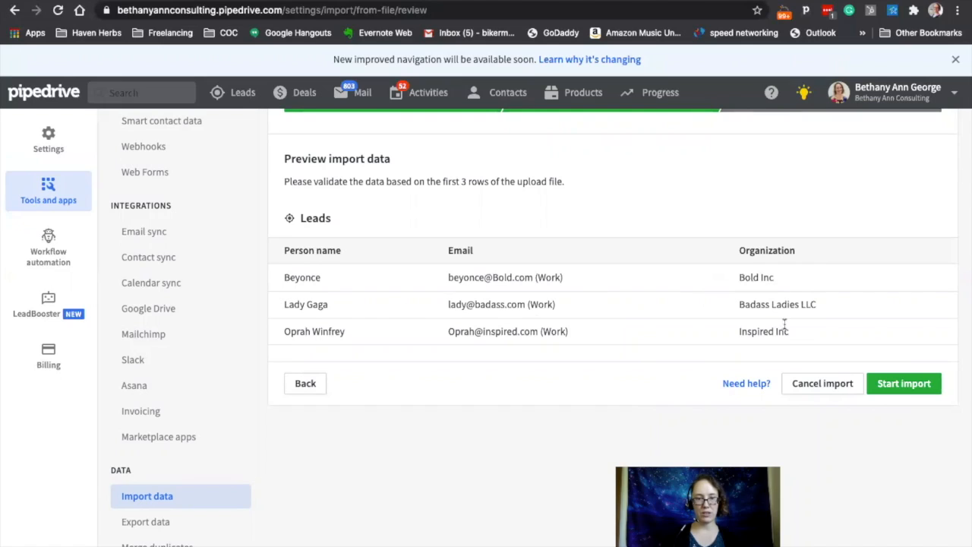
click(912, 394)
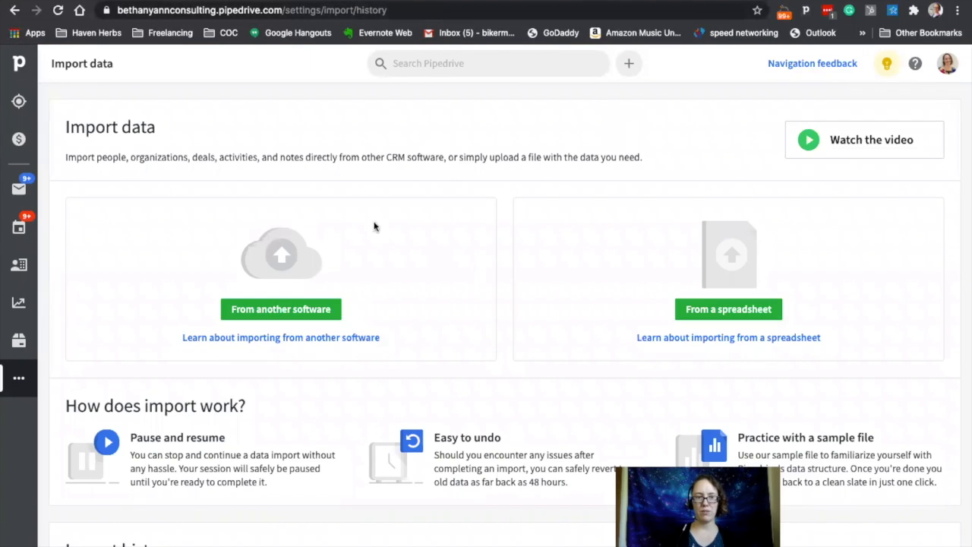
Open the details of the "H7 B2B - Sheet1.csv" import in the import history and download its skip file.
scroll(583, 344, down, 1)
scroll(583, 343, down, 3)
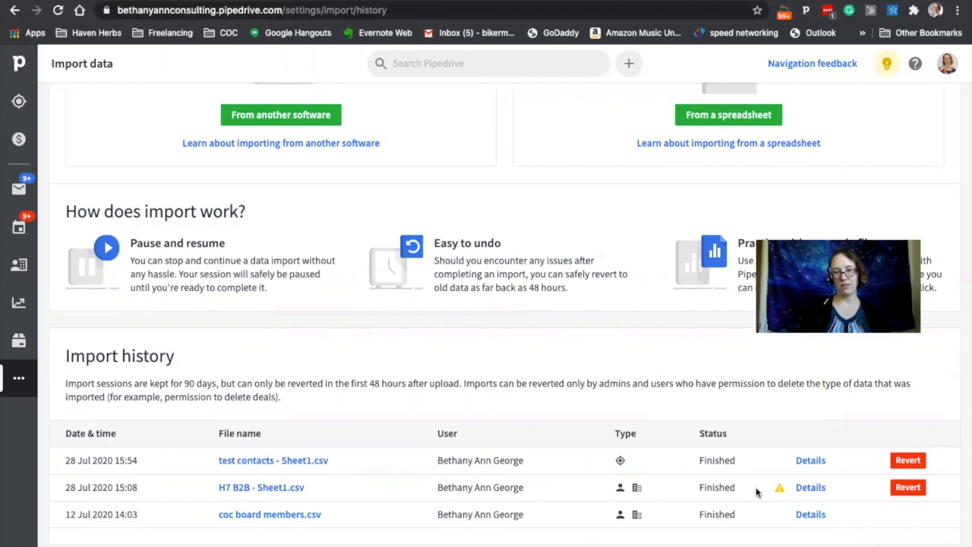
click(810, 488)
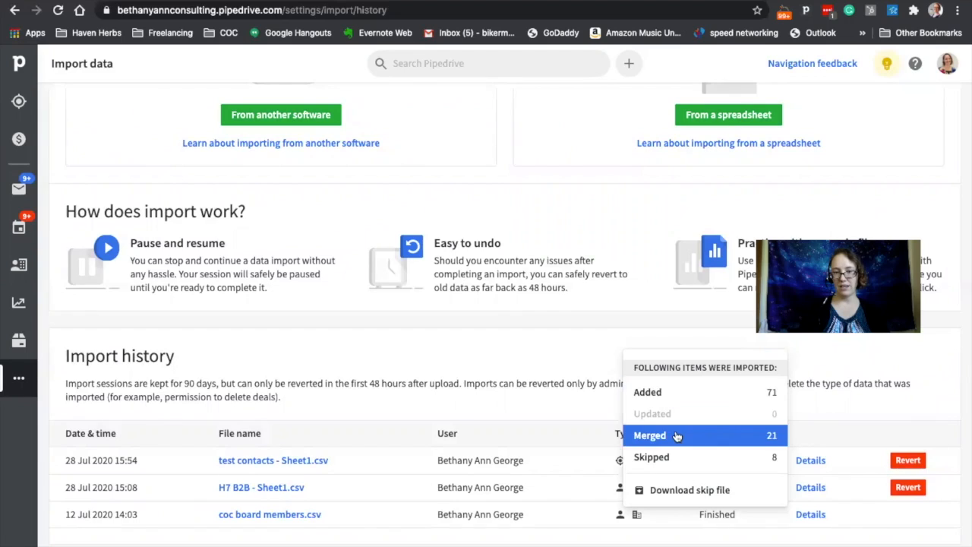
click(676, 490)
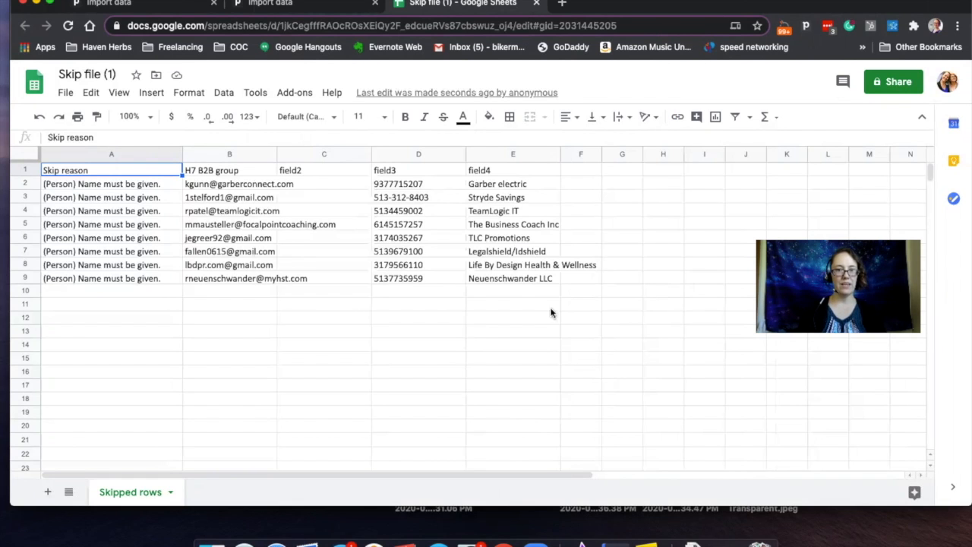
Switch to the skip file in Google Sheets and widen the Skip reason column.
drag(183, 155, 294, 155)
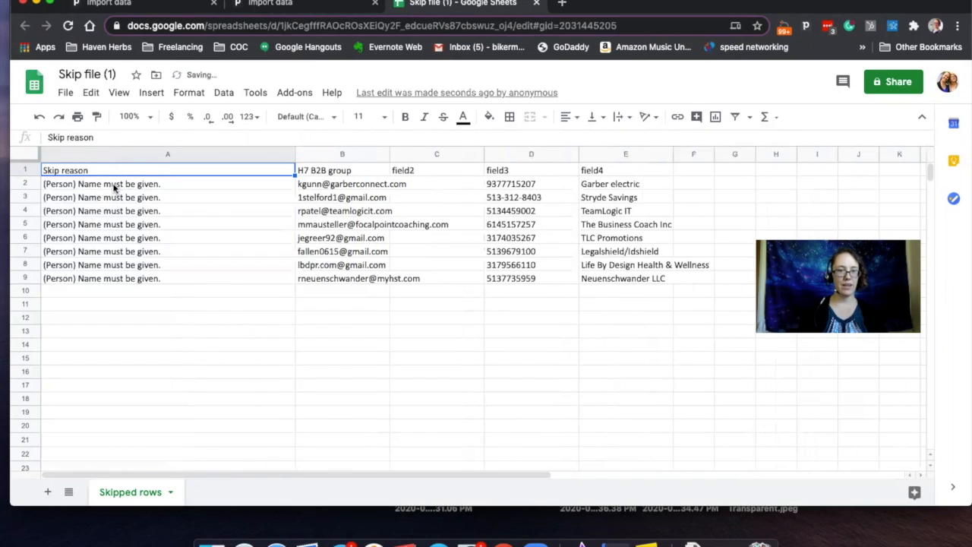